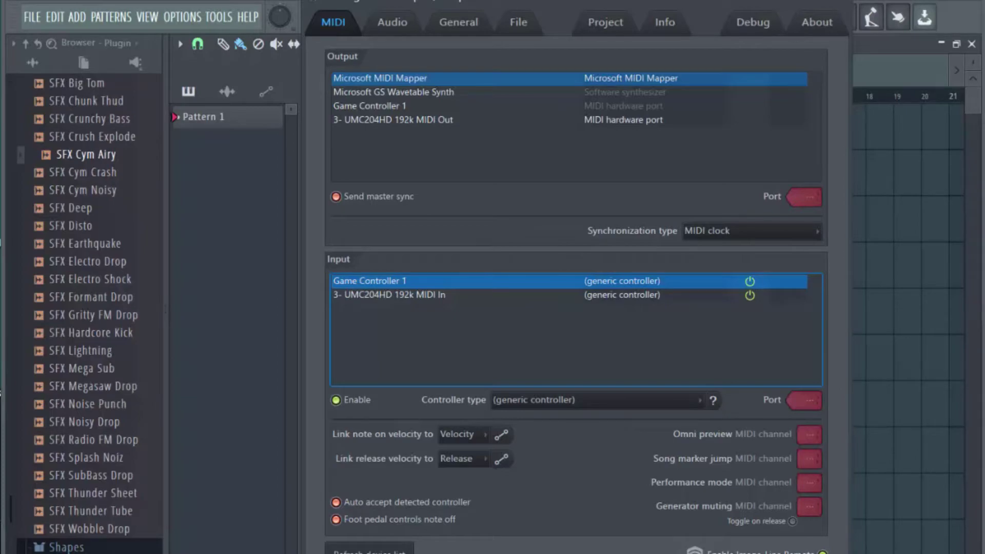
Leave FL Studio's MIDI settings and bring up a new browser tab.
{"action": "left_click", "coordinate": [923, 513]}
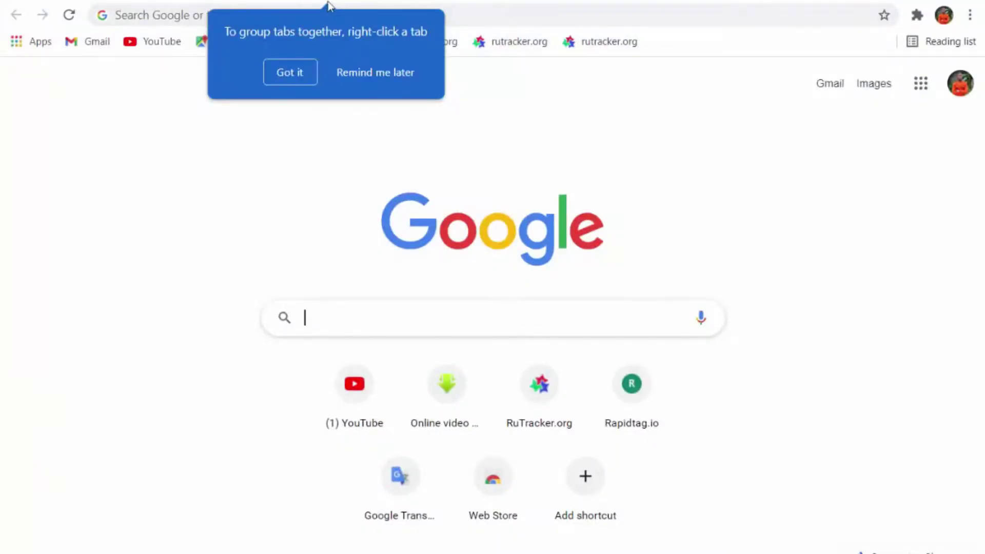
Search Google for 'roland juno-ds driver' in the new Chrome tab.
{"action": "left_click", "coordinate": [363, 74]}
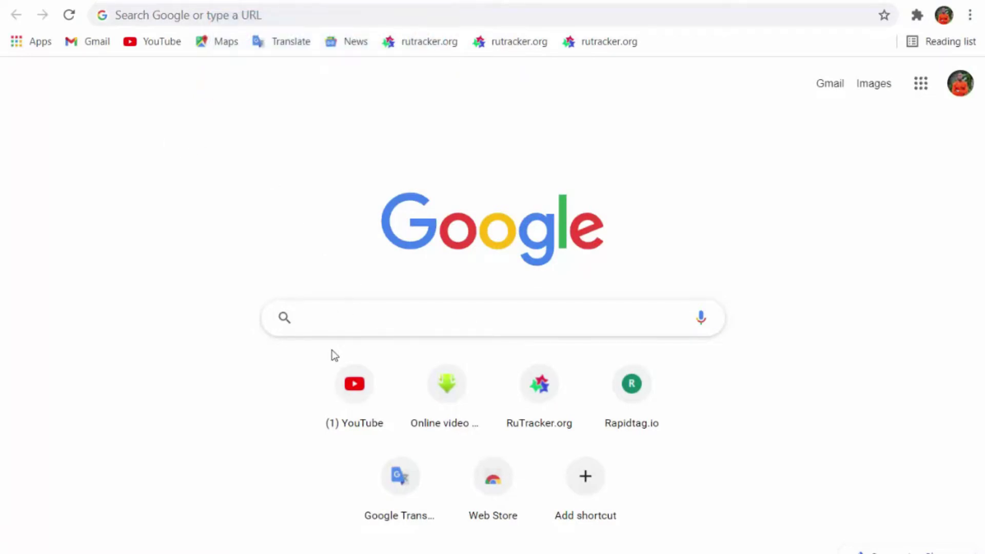
{"action": "type", "text": "r"}
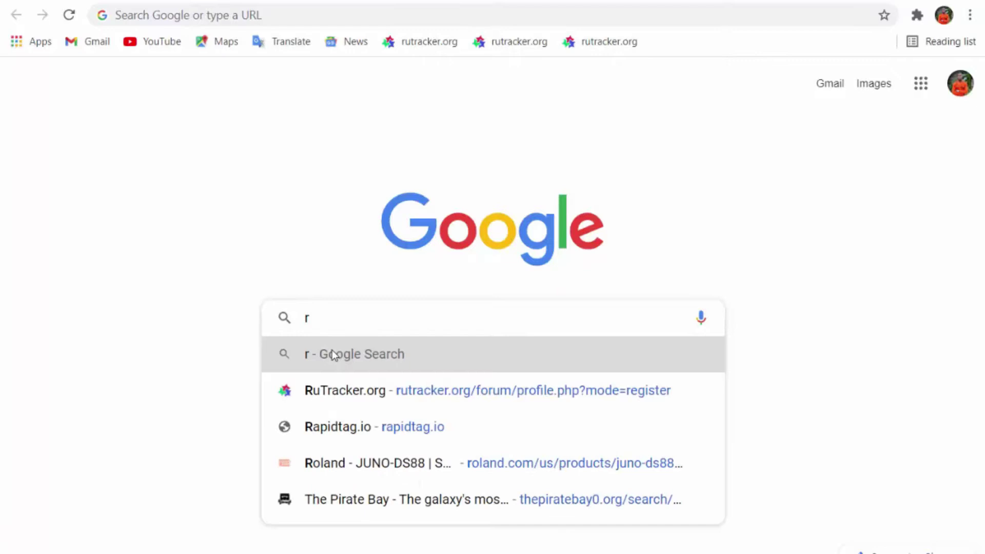
{"action": "type", "text": "ol"}
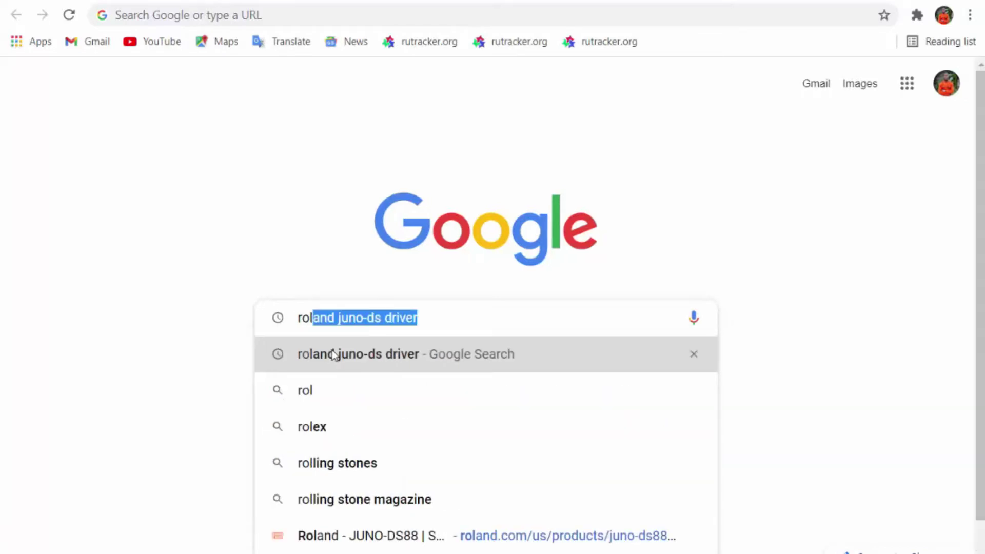
{"action": "left_click", "coordinate": [475, 328]}
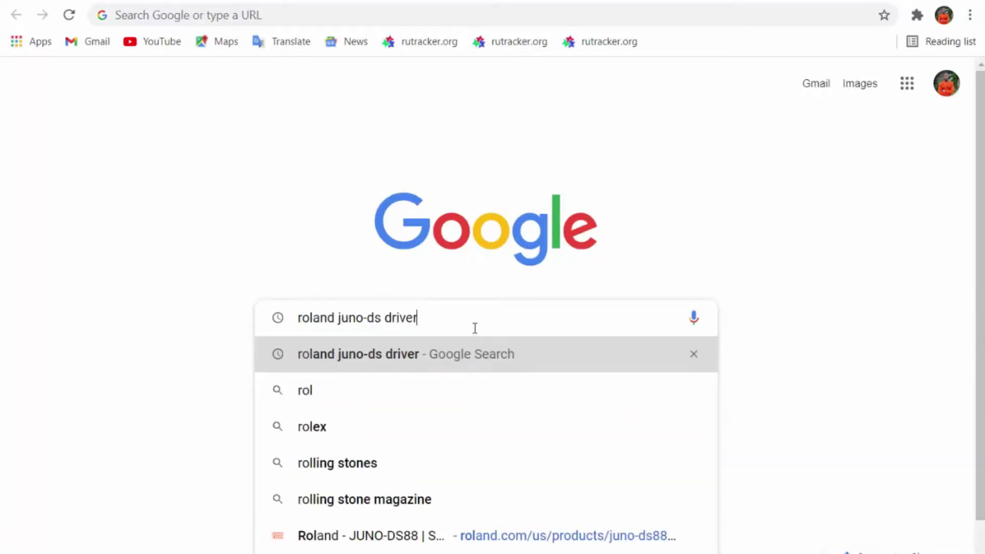
{"action": "key", "text": "Return"}
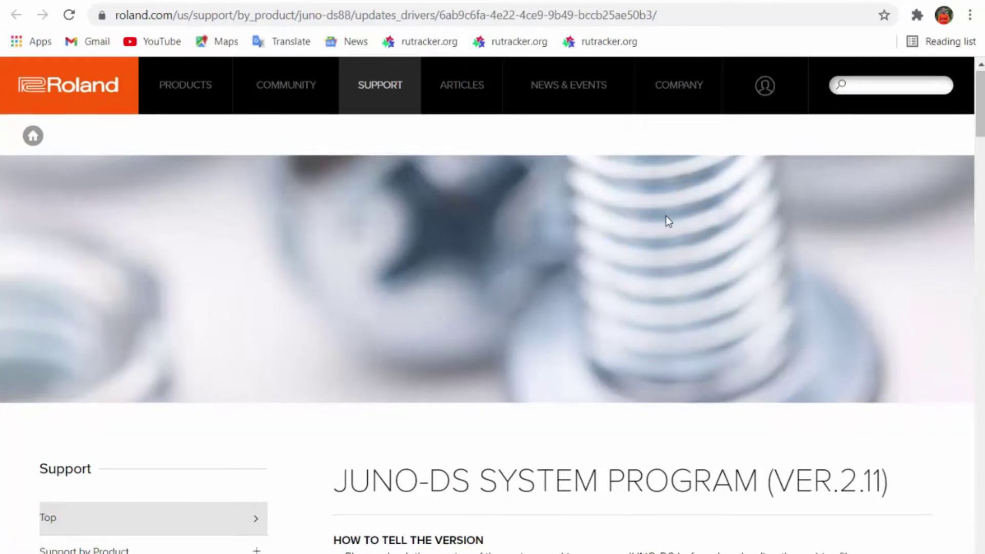
Scroll to the JUNO-DS download section and tick the licence agreement box.
{"action": "scroll", "coordinate": [667, 216], "scroll_direction": "down", "scroll_amount": 4}
{"action": "scroll", "coordinate": [668, 218], "scroll_direction": "down", "scroll_amount": 1}
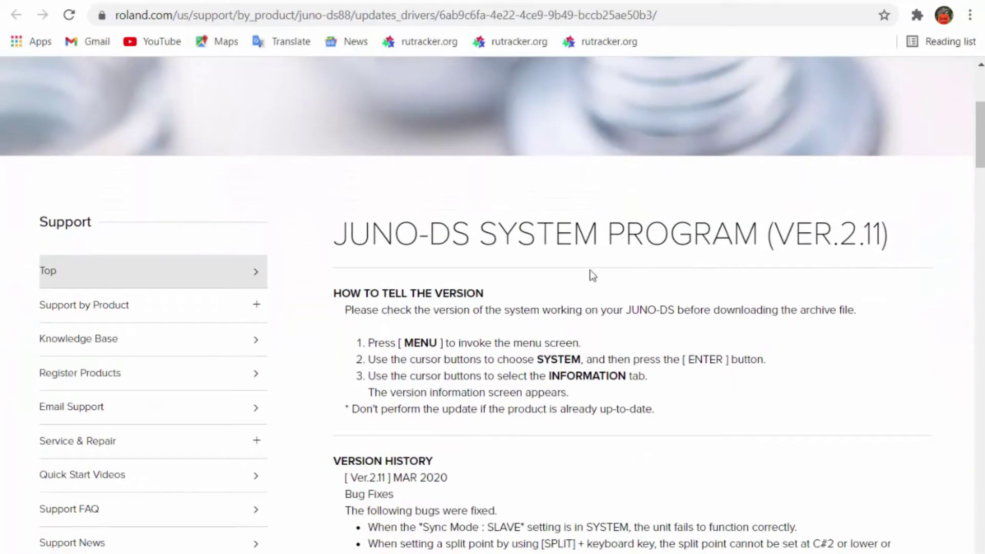
{"action": "scroll", "coordinate": [684, 270], "scroll_direction": "down", "scroll_amount": 8}
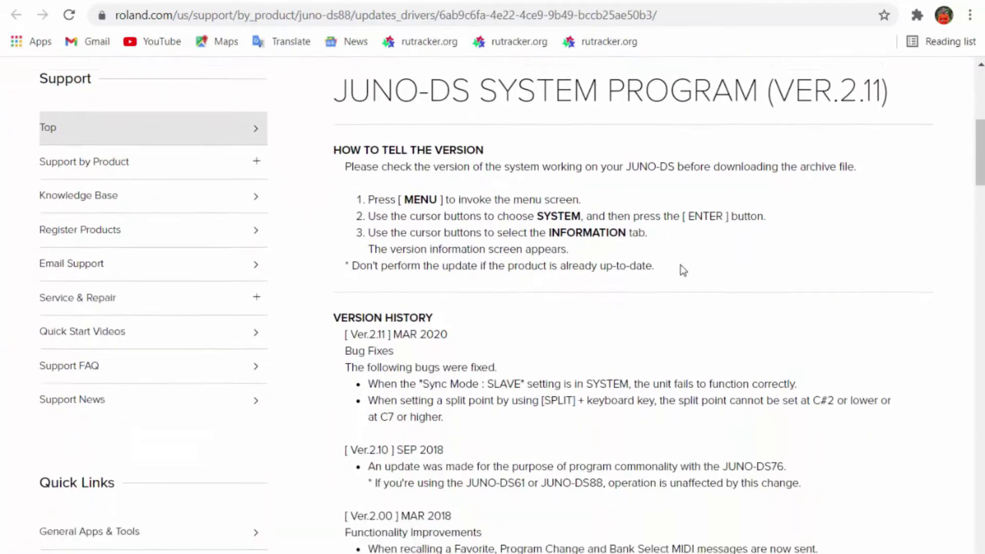
{"action": "scroll", "coordinate": [680, 265], "scroll_direction": "down", "scroll_amount": 7}
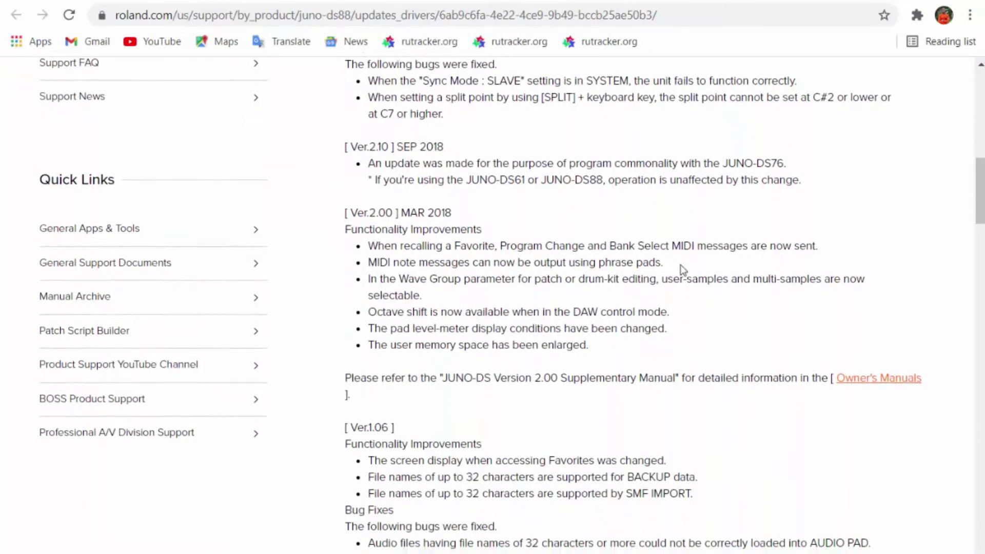
{"action": "scroll", "coordinate": [680, 265], "scroll_direction": "down", "scroll_amount": 15}
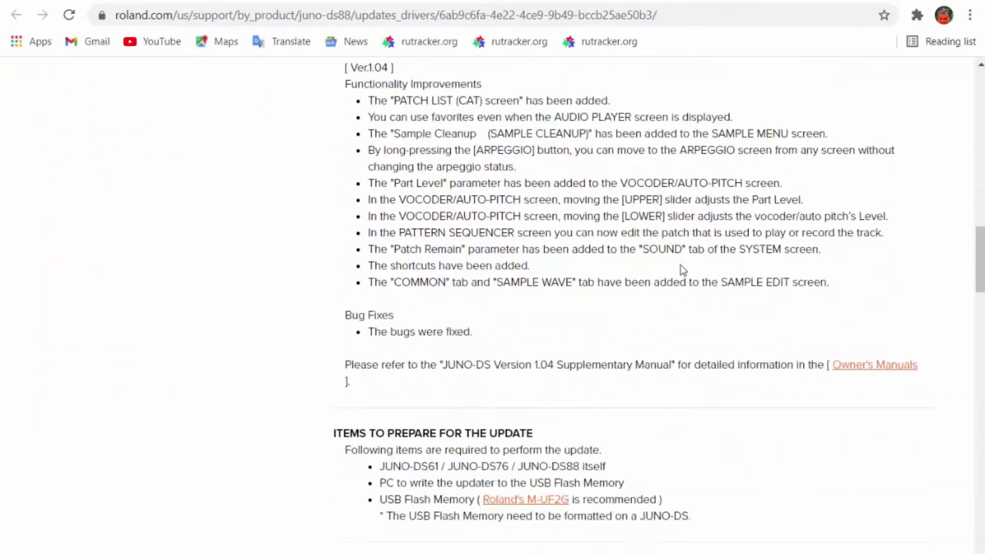
{"action": "scroll", "coordinate": [679, 264], "scroll_direction": "down", "scroll_amount": 12}
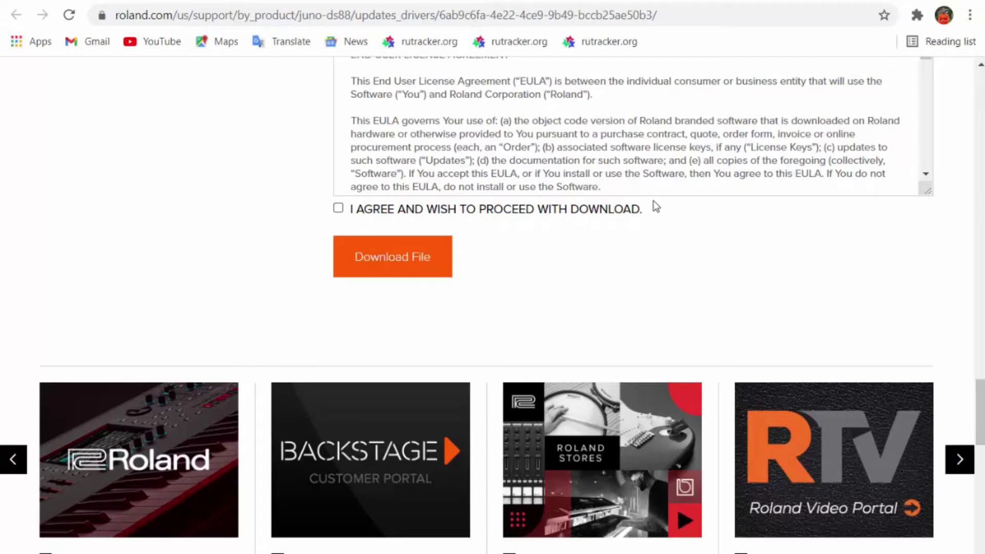
{"action": "left_click", "coordinate": [430, 211]}
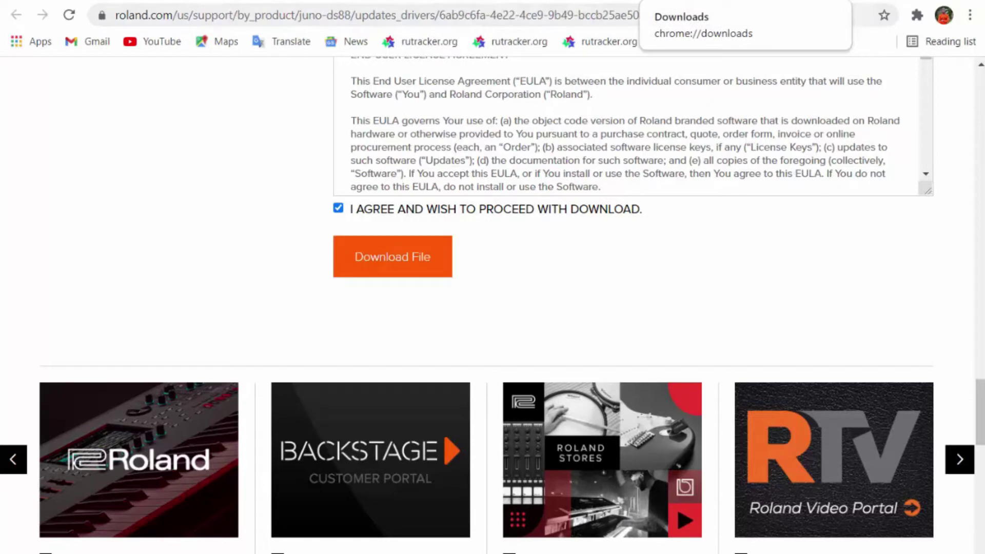
Show the downloaded junods_w10d_v100DL.zip driver archive in its Downloads folder.
{"action": "left_click", "coordinate": [709, 1]}
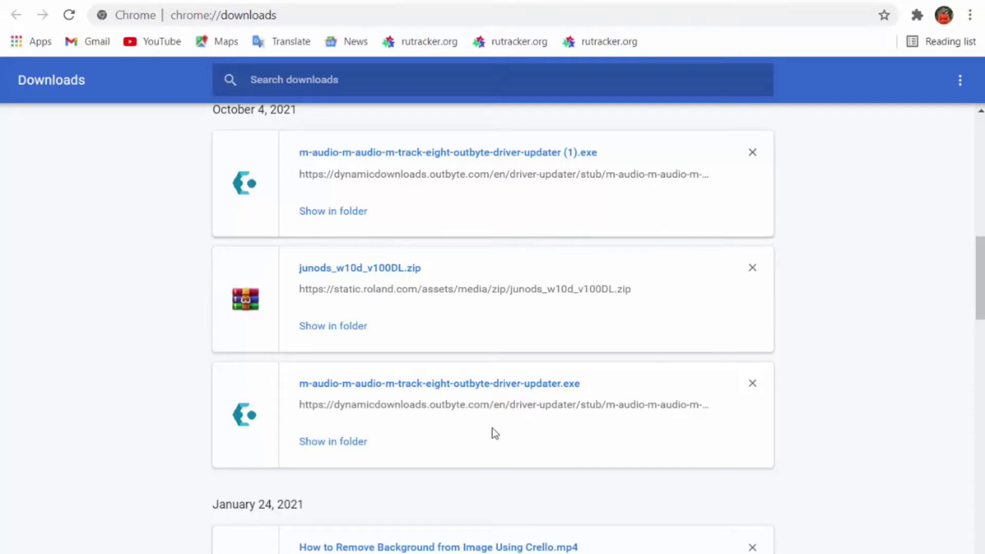
{"action": "left_click", "coordinate": [336, 334]}
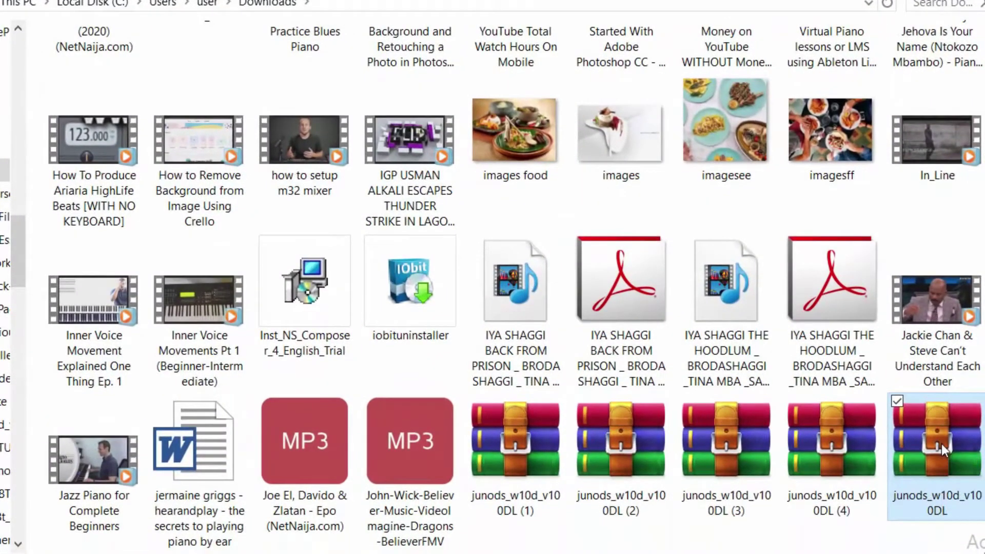
{"action": "right_click", "coordinate": [947, 495]}
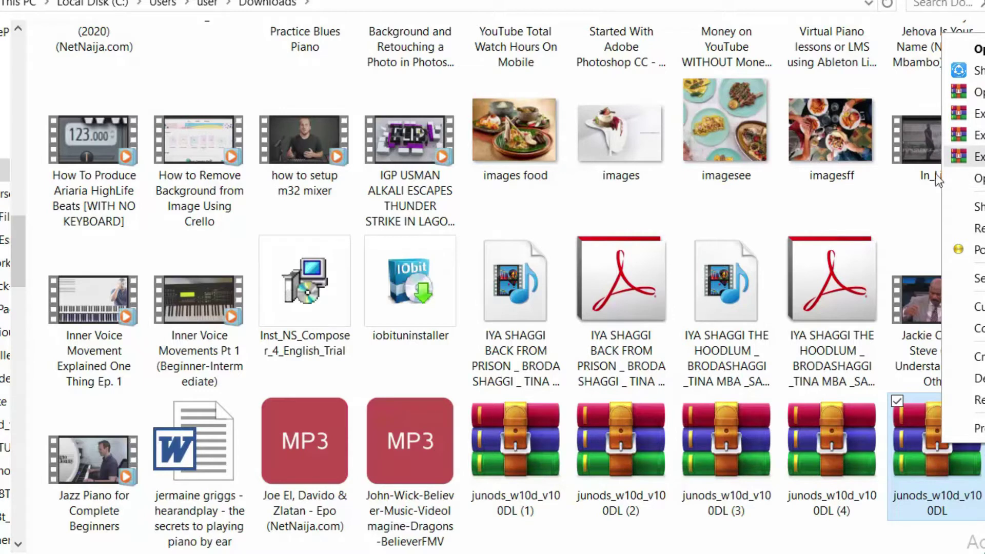
Extract the junods archive and open the extracted junods_w10d_v100DL folder.
{"action": "left_click", "coordinate": [702, 445]}
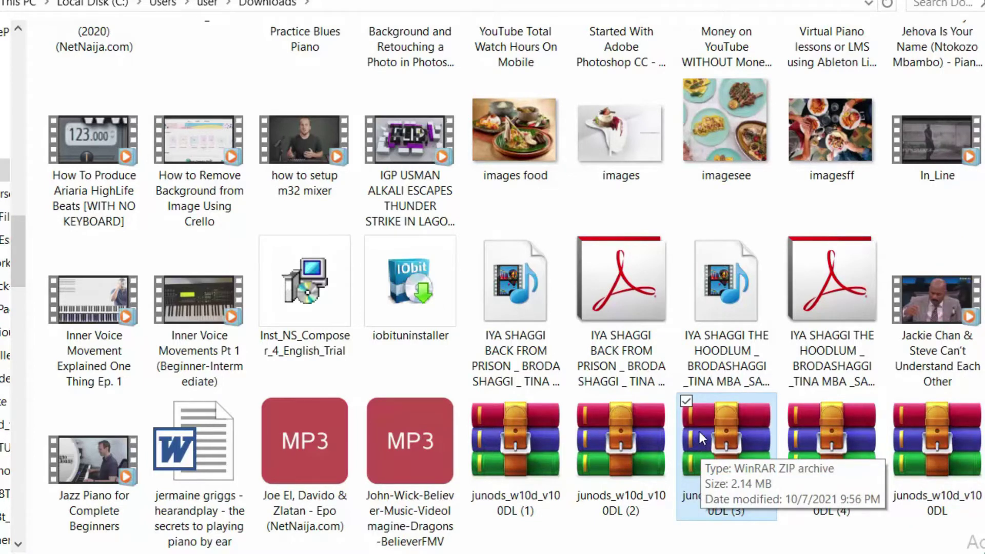
{"action": "left_click", "coordinate": [746, 321]}
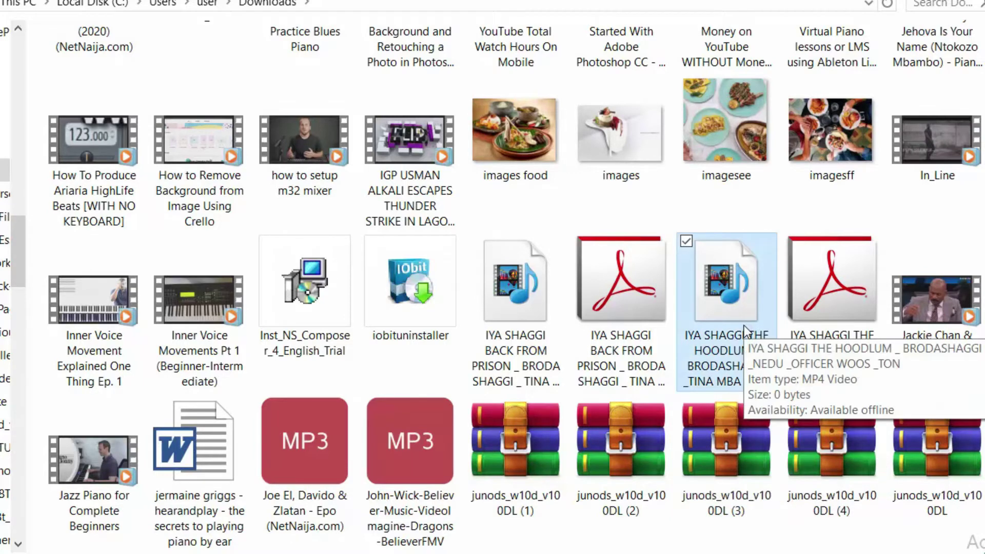
{"action": "key", "text": "Right"}
{"action": "key", "text": "Right"}
{"action": "key", "text": "Right"}
{"action": "key", "text": "Right"}
{"action": "key", "text": "Right"}
{"action": "key", "text": "Left"}
{"action": "key", "text": "Left"}
{"action": "key", "text": "Left"}
{"action": "scroll", "coordinate": [744, 331], "scroll_direction": "down", "scroll_amount": 3}
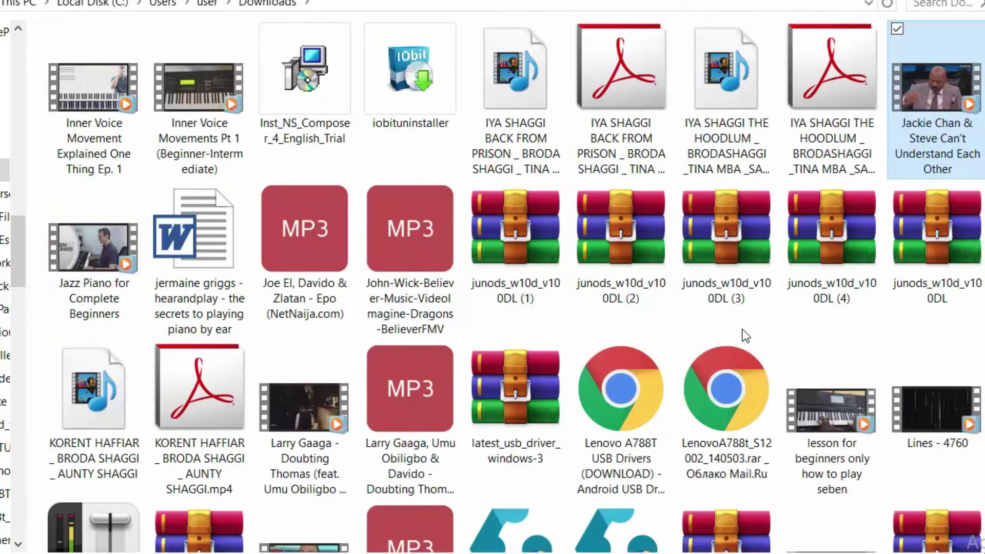
{"action": "key", "text": "Right"}
{"action": "key", "text": "Right"}
{"action": "key", "text": "Right"}
{"action": "key", "text": "Right"}
{"action": "key", "text": "Right"}
{"action": "key", "text": "Right"}
{"action": "key", "text": "Right"}
{"action": "key", "text": "Right"}
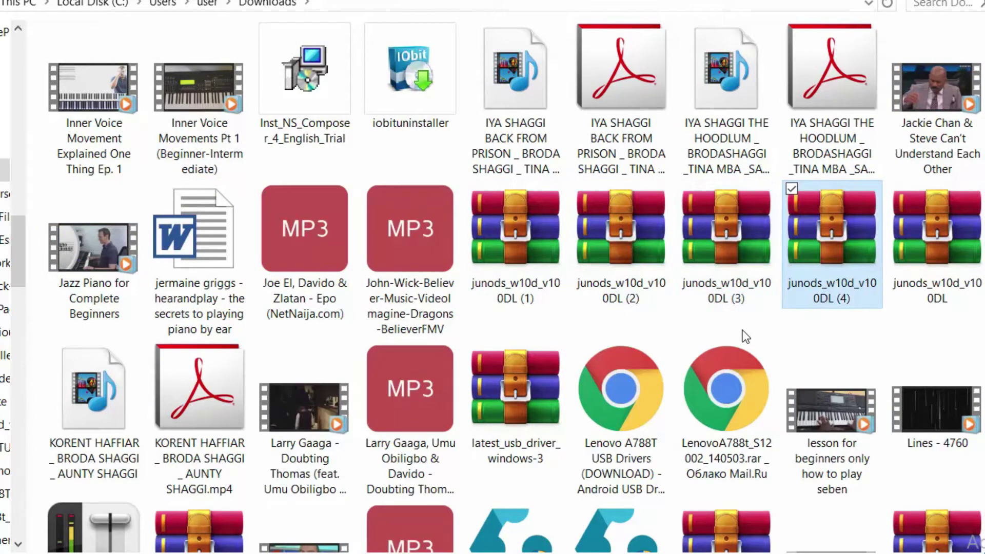
{"action": "key", "text": "Right"}
{"action": "key", "text": "j"}
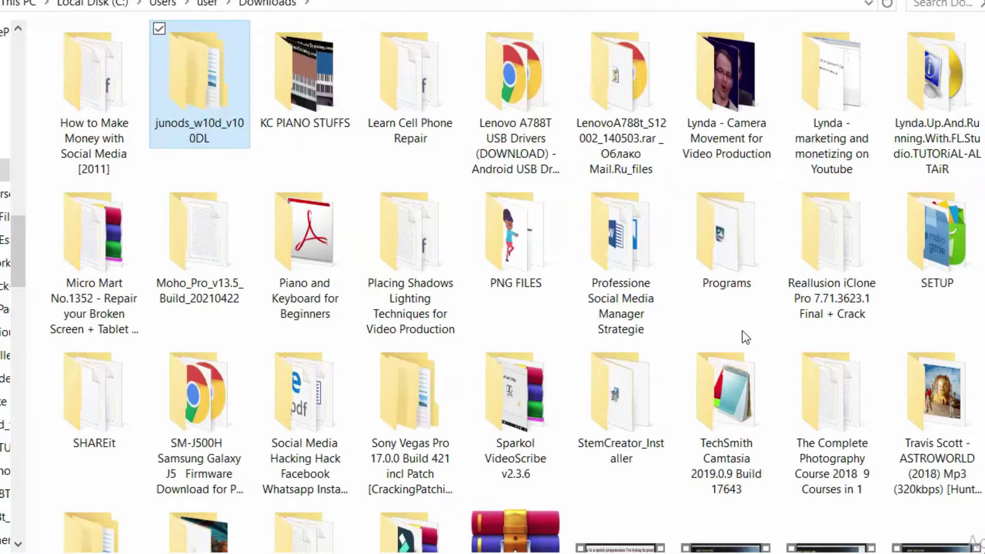
{"action": "double_click", "coordinate": [201, 127]}
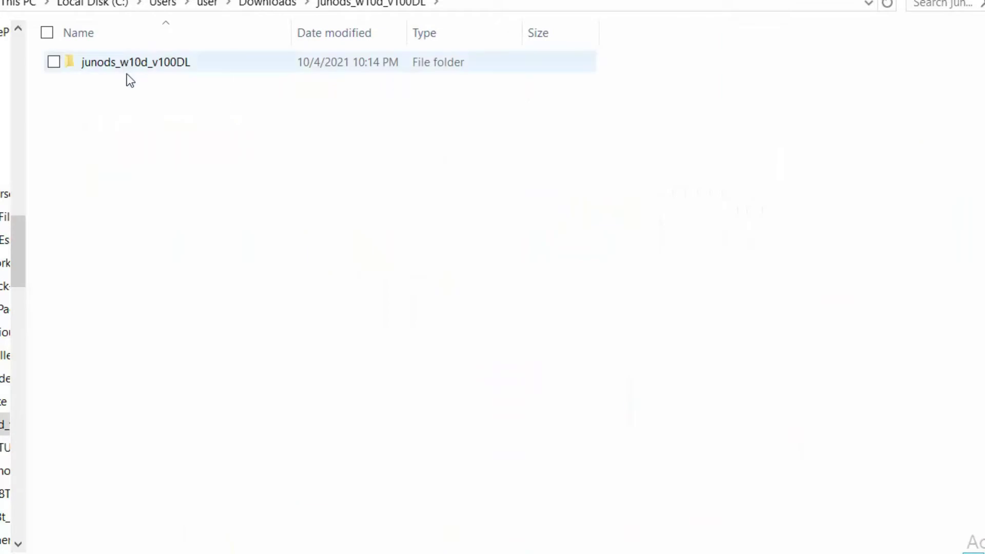
Run the inner junods_w10d_v100DL folder's Setup installer as administrator.
{"action": "double_click", "coordinate": [146, 66]}
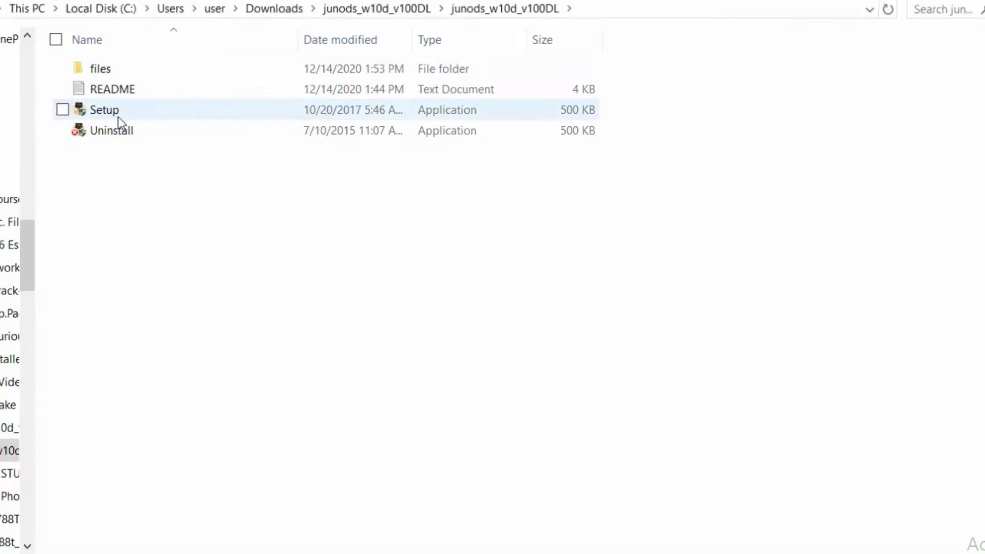
{"action": "right_click", "coordinate": [118, 117]}
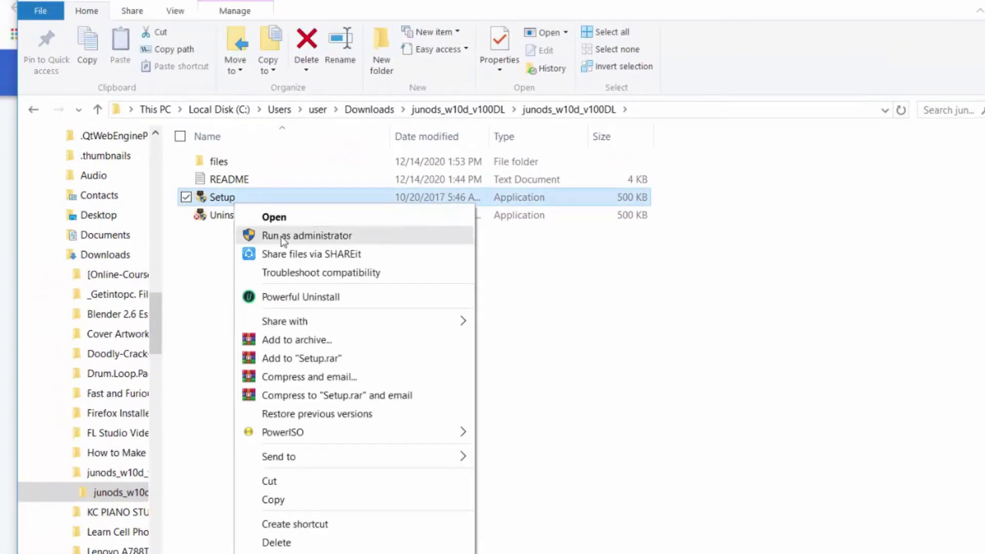
{"action": "left_click", "coordinate": [282, 237]}
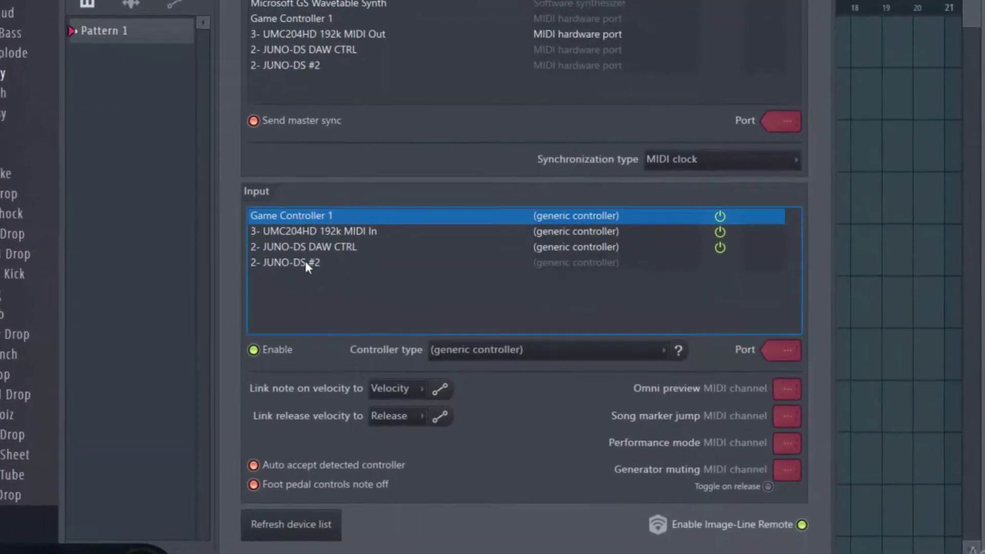
Enable the 2- JUNO-DS #2 MIDI input and close MIDI settings.
{"action": "left_click", "coordinate": [381, 315]}
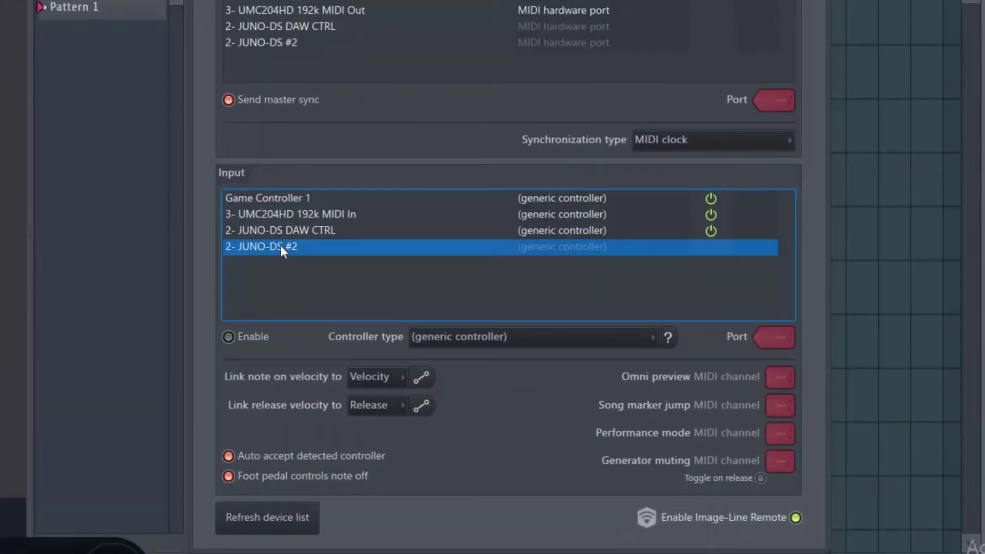
{"action": "left_click", "coordinate": [254, 337]}
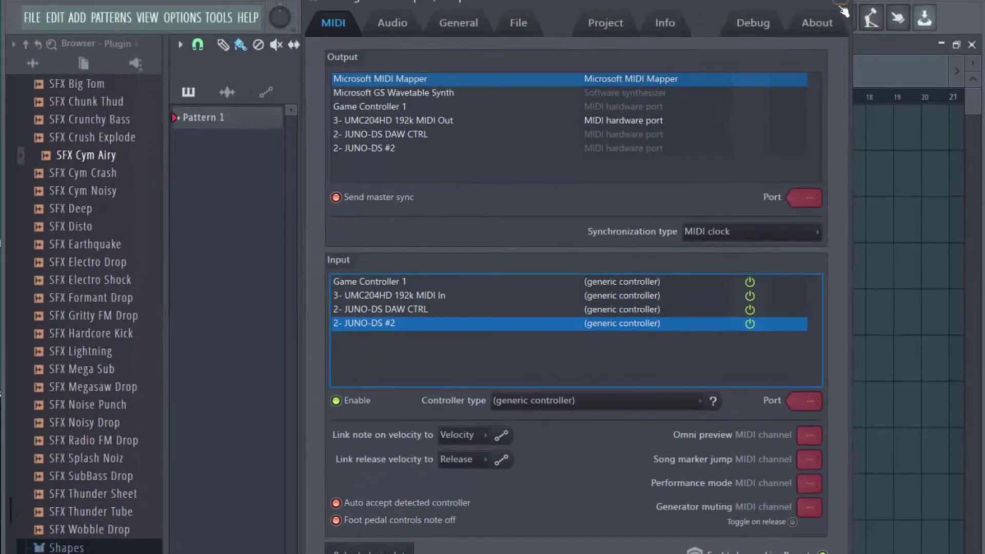
{"action": "left_click", "coordinate": [841, 6]}
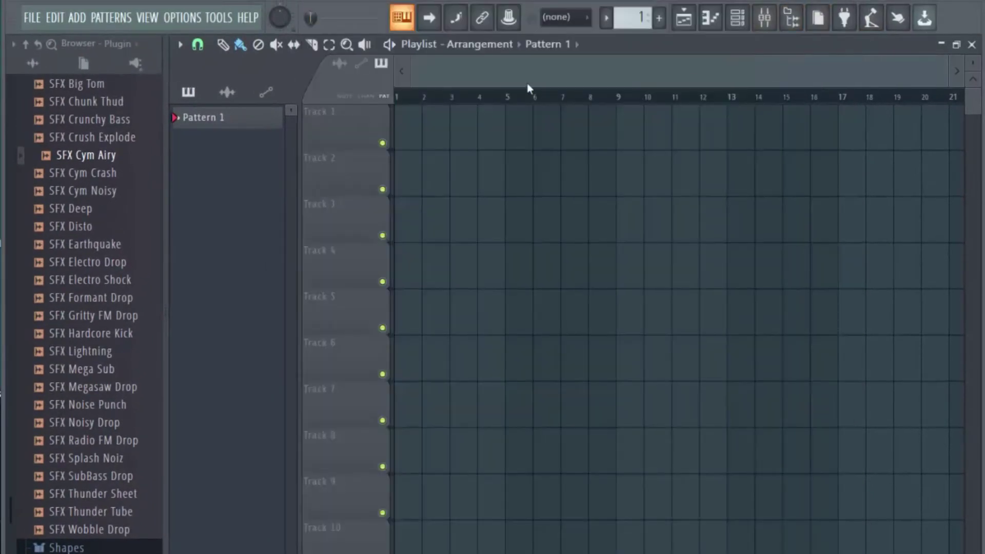
Open the Channel rack and choose an option from the Kick channel's menu.
{"action": "left_click", "coordinate": [737, 18]}
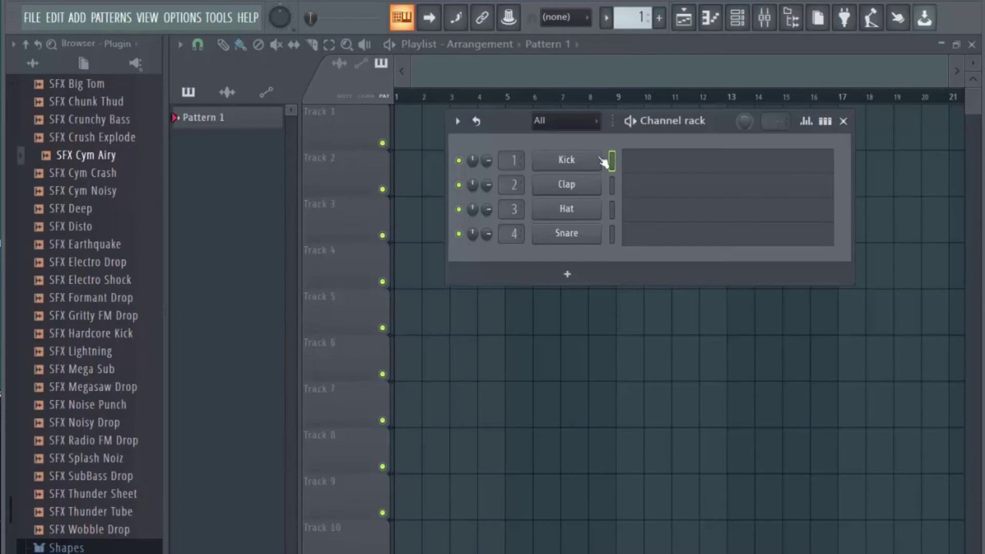
{"action": "right_click", "coordinate": [601, 160]}
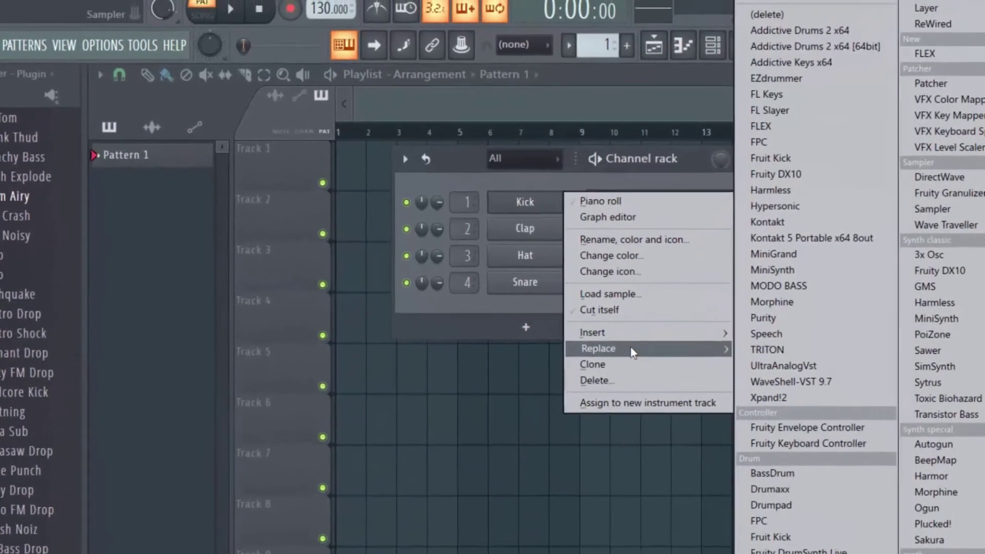
{"action": "left_click", "coordinate": [609, 152]}
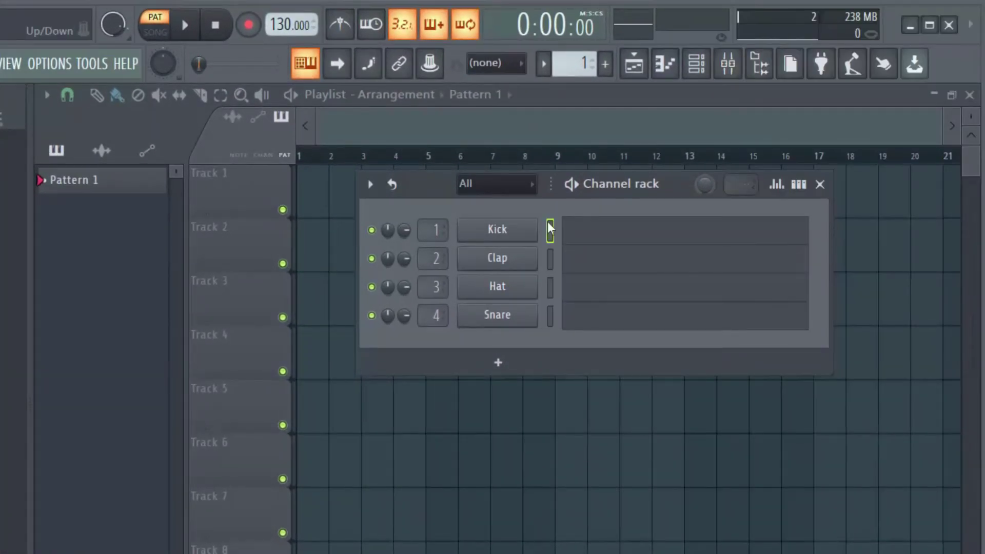